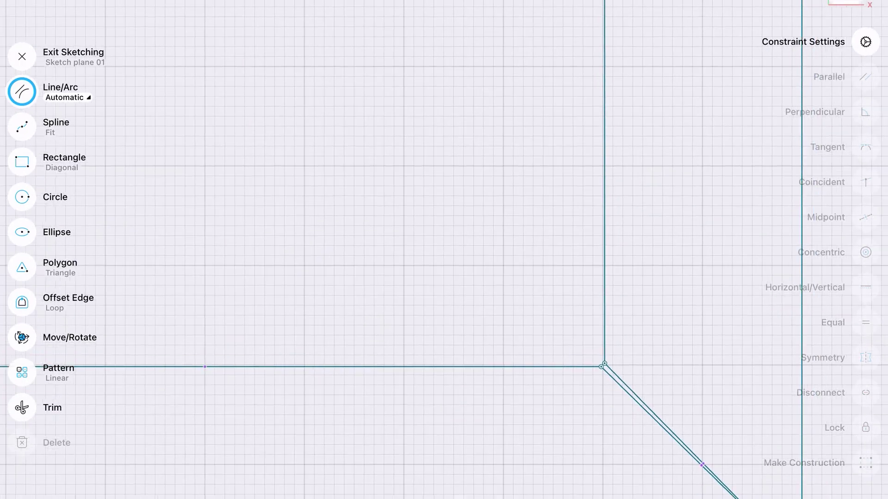
- Confirm Width 18 and Height 14 inches with a centred origin, and create the new model
scroll(763, 430, up, 5)
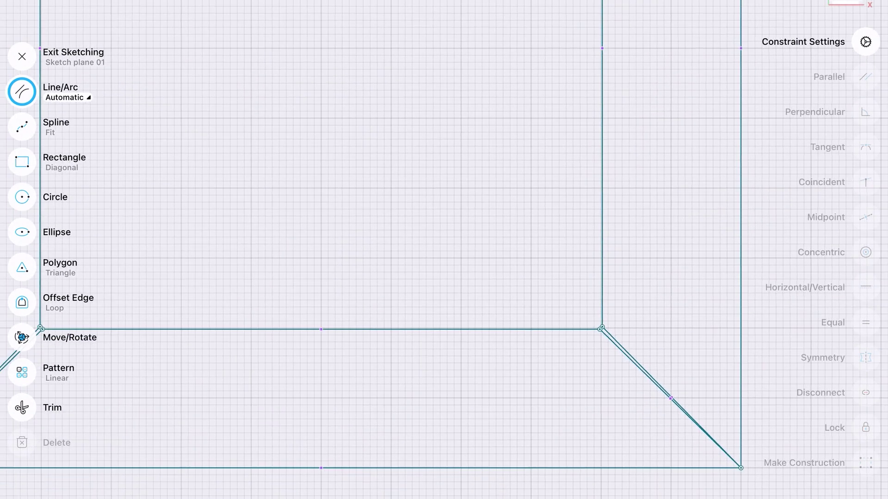
scroll(740, 462, up, 5)
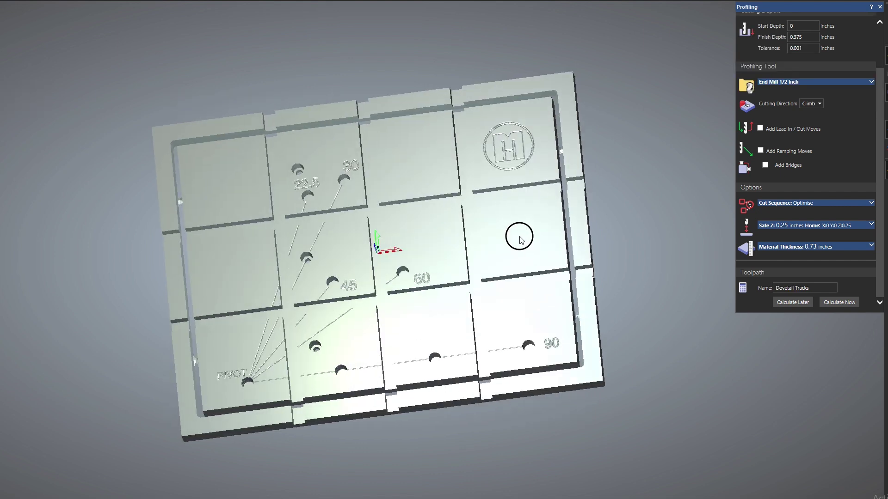
drag(542, 213, 561, 228)
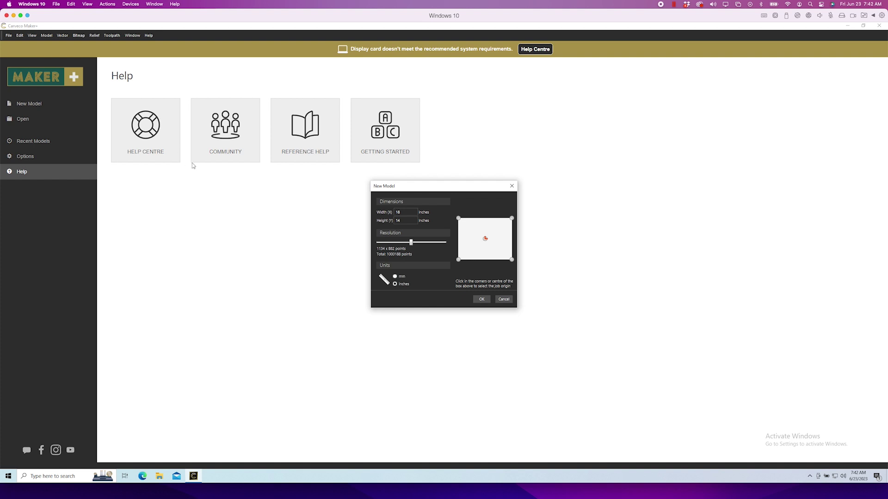
drag(406, 212, 388, 215)
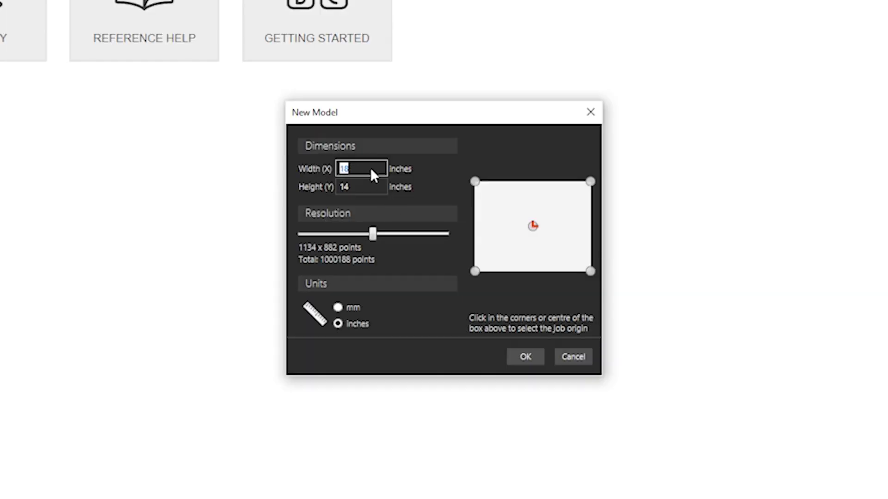
double_click(344, 186)
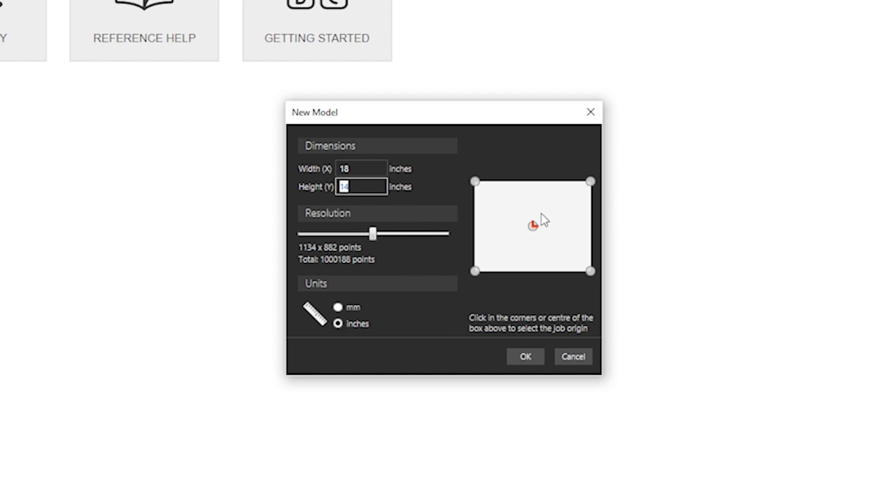
click(531, 354)
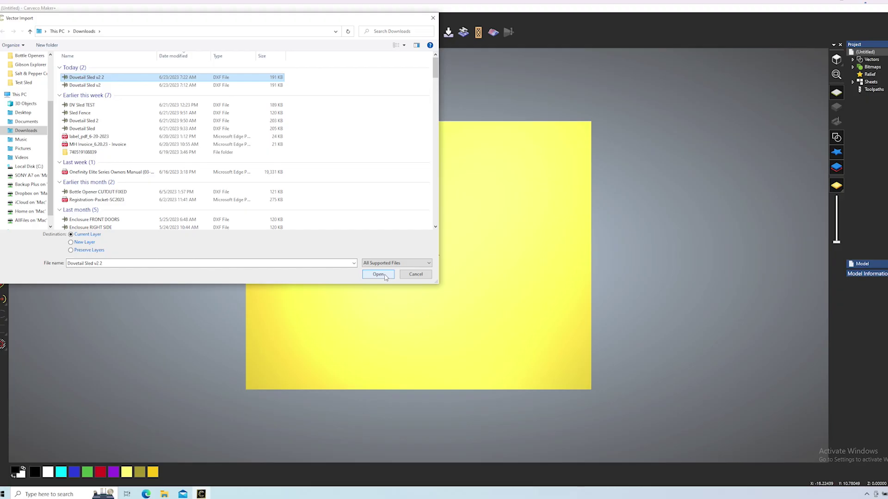
- Import the Dovetail Sled v2.2 DXF vectors and zoom to fit the whole sheet
click(384, 274)
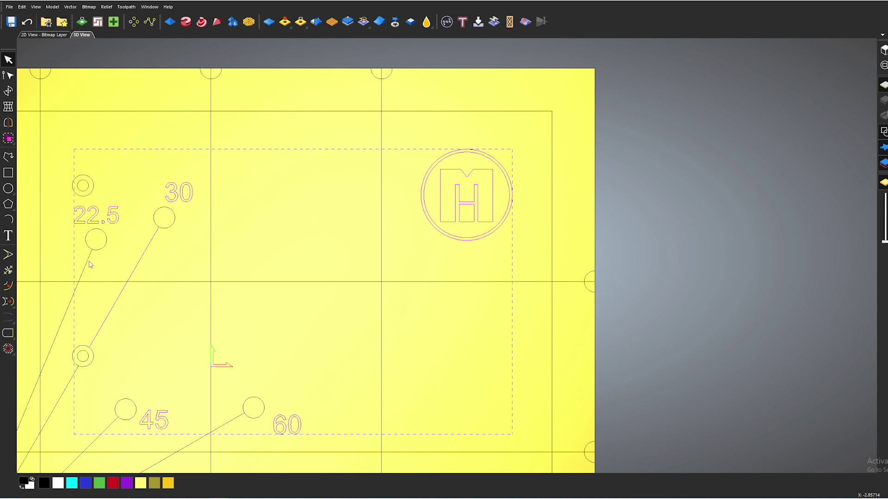
key(F3)
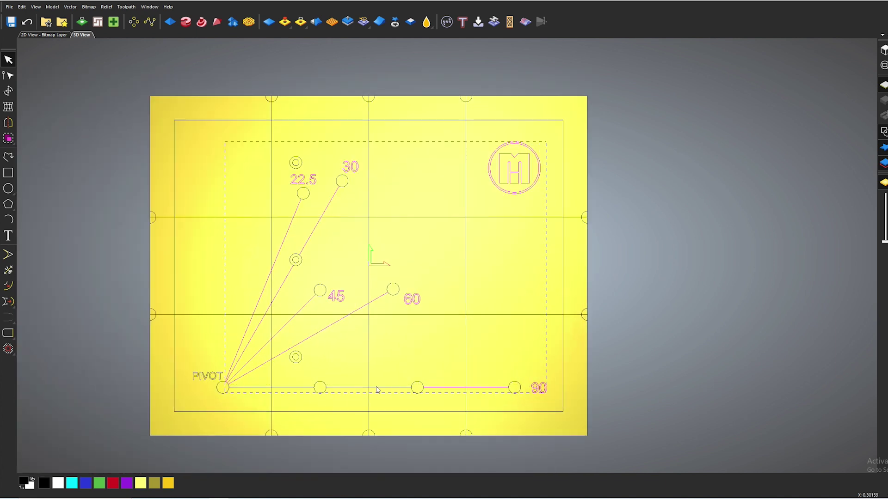
- Start a profile toolpath cutting Along the vectors .02 deep with the Small V-Bit 1/4 Inch 90 degree
click(801, 341)
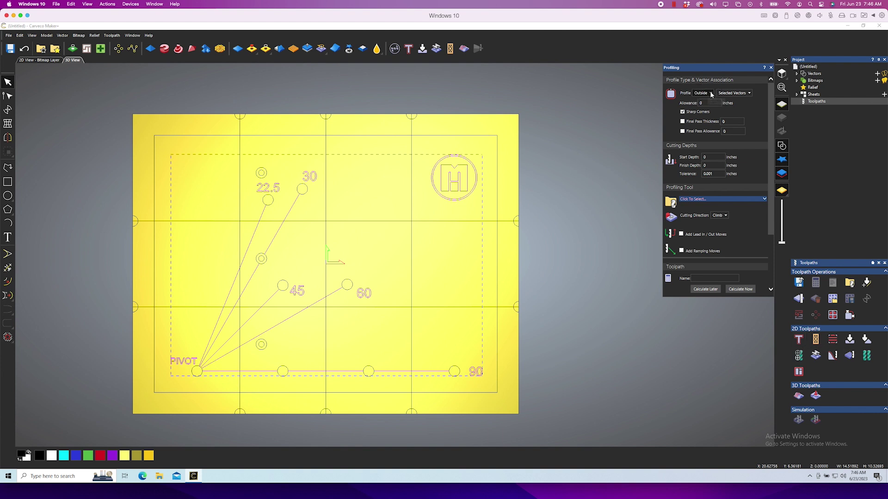
click(711, 95)
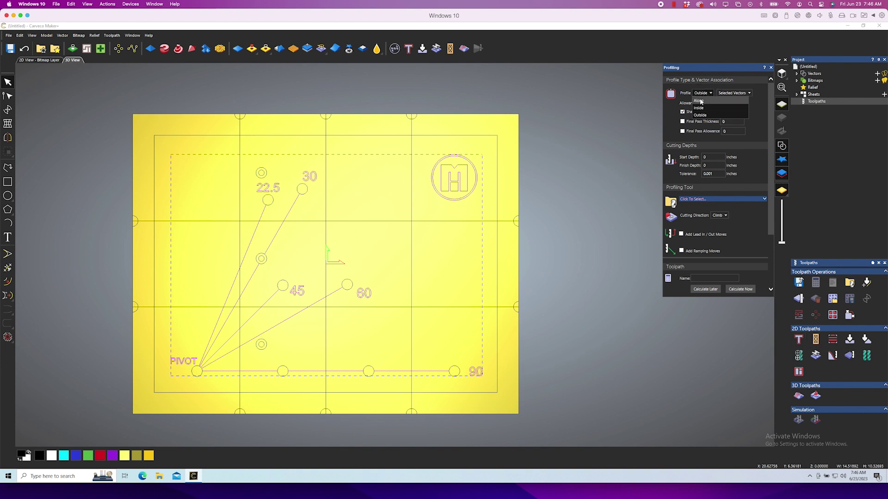
click(700, 100)
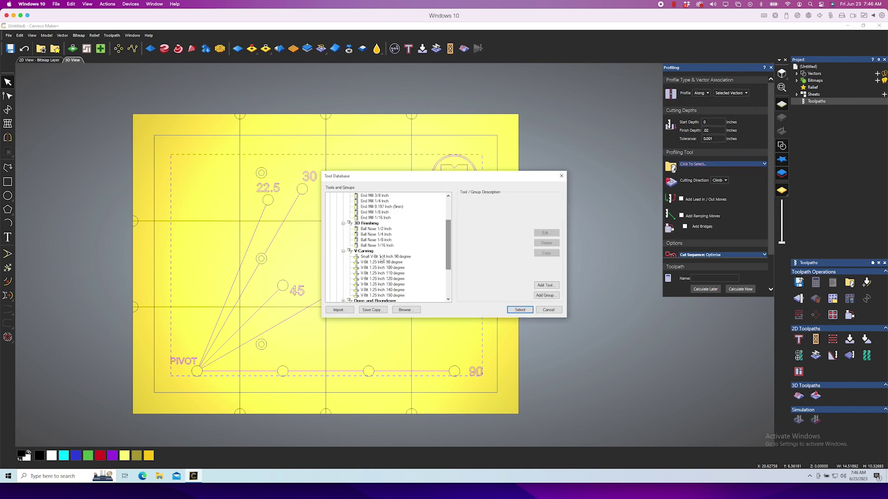
click(382, 257)
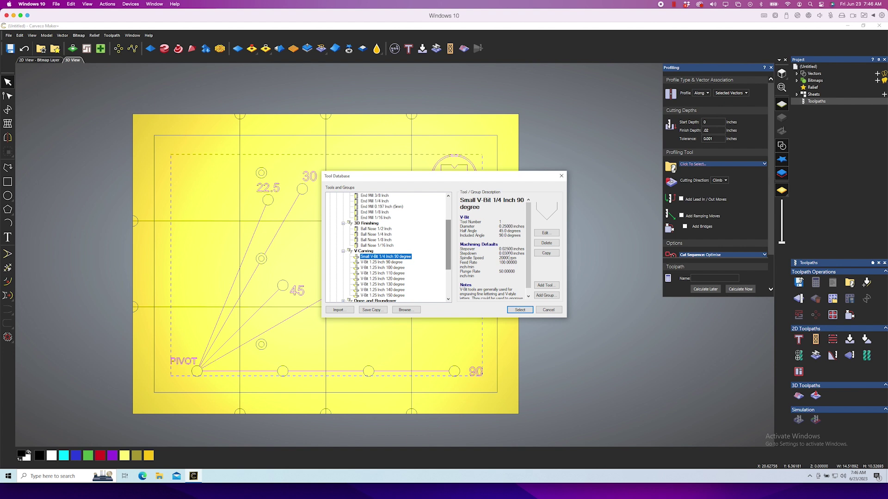
click(520, 310)
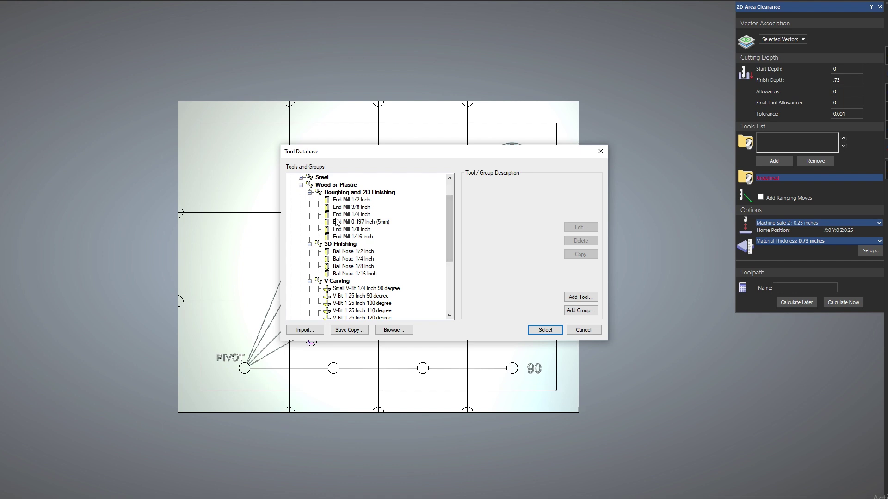
- Begin the next along-vector Profiling toolpath with a 0.3625 inch finish depth
click(347, 215)
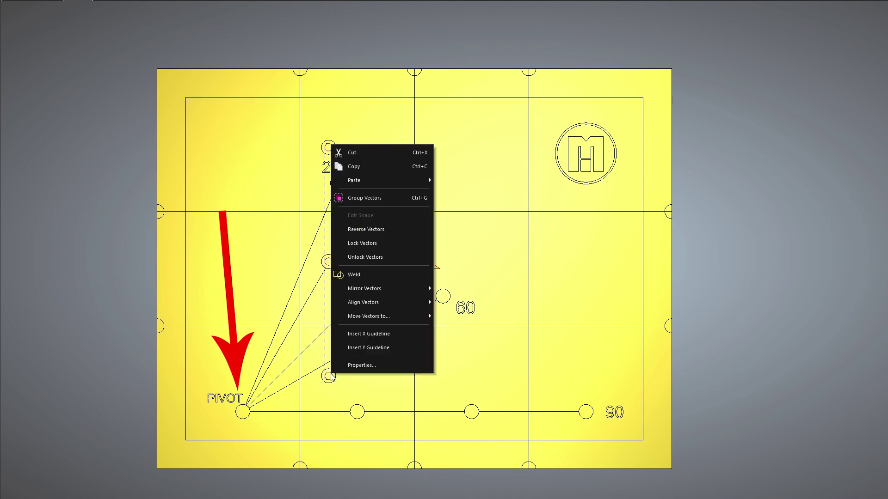
- Group the selected hole circles and dashed slot vectors with Group Vectors
click(370, 198)
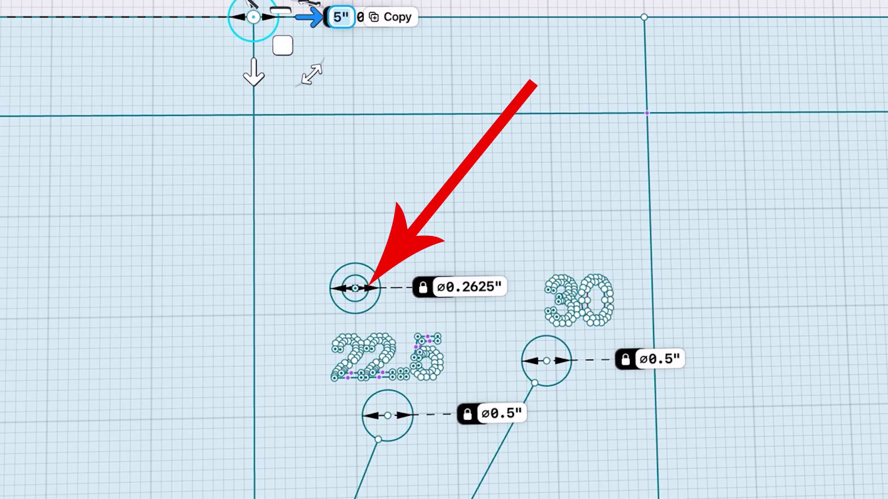
- Copy the top circle 4 inches to the right and select the finish depth value
drag(309, 18, 701, 17)
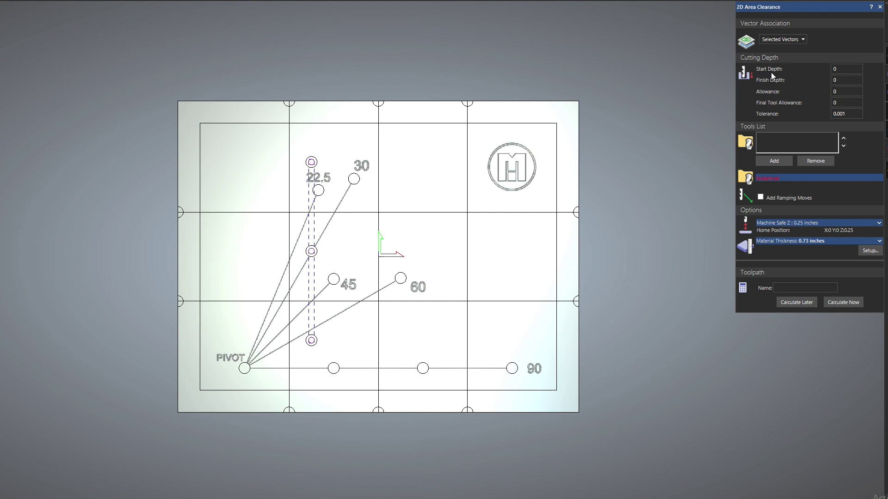
click(834, 79)
- Replace the 2D Area Clearance finish depth with .73
drag(840, 80, 829, 83)
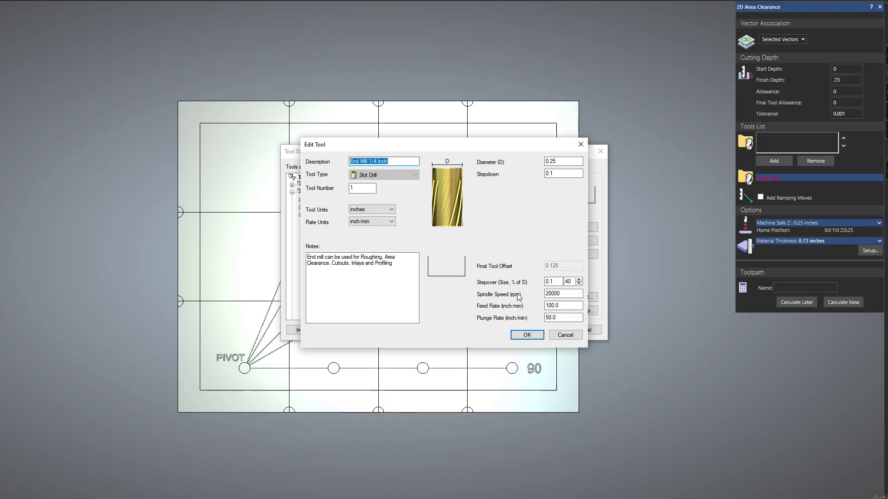
- Set the end mill's stepdown and calculate the Relief Grooves profiling toolpath
click(558, 174)
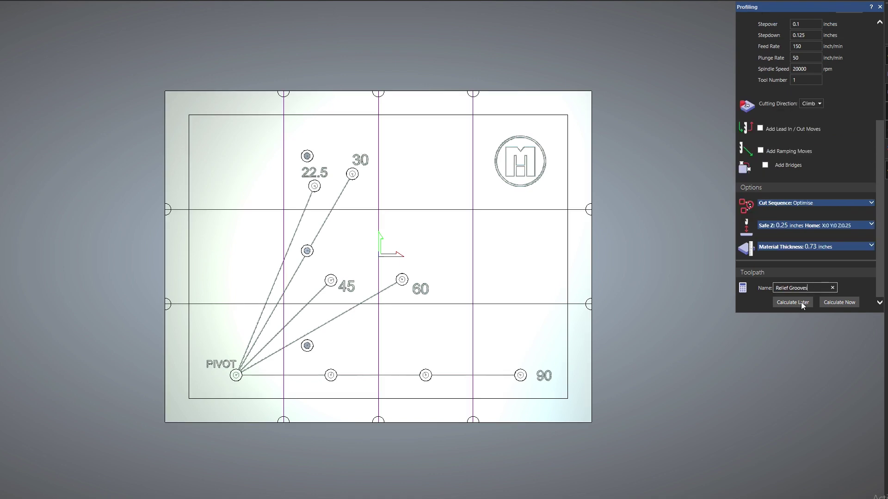
click(836, 303)
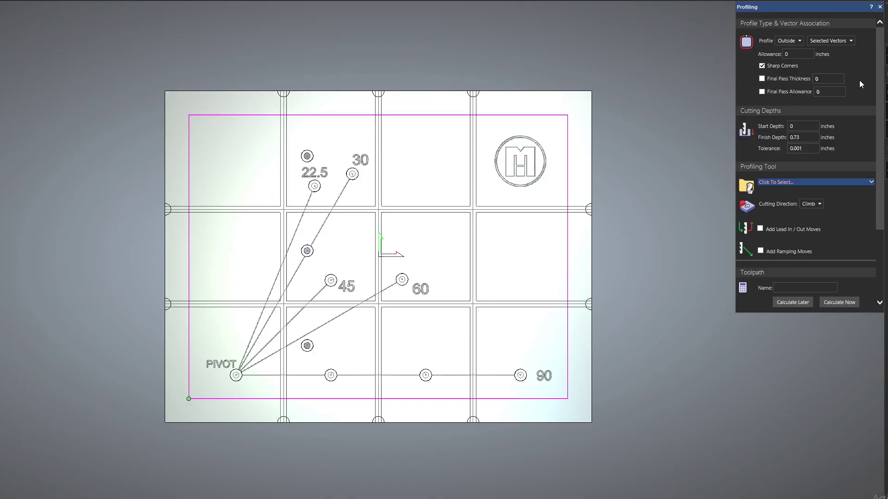
- Keep the cutout finish depth at 0.73 and add smooth ramping moves and bridges
click(802, 136)
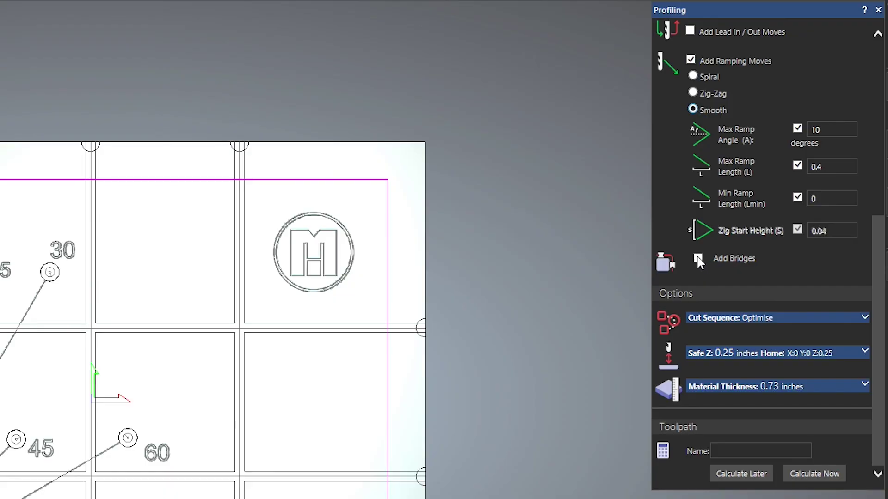
click(698, 259)
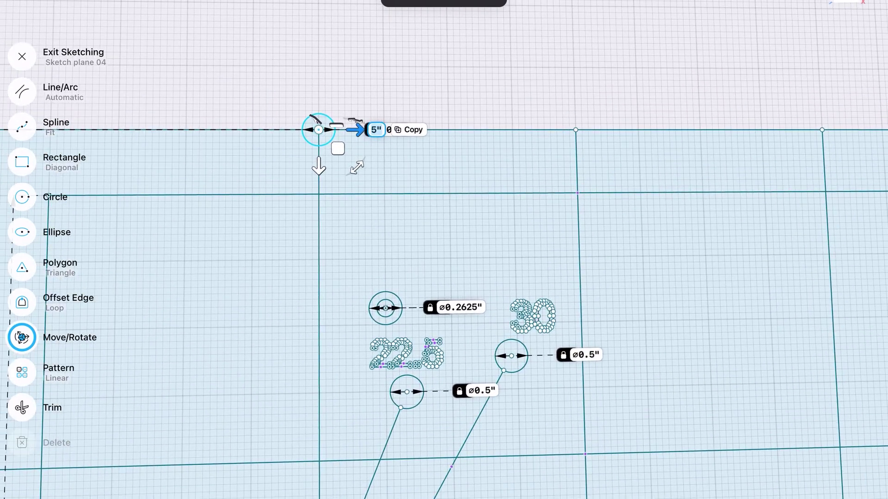
- Copy the half-inch circle 4 inches, then about 6 inches, along the sled's top edge
drag(355, 129, 611, 130)
scroll(444, 278, right, 10)
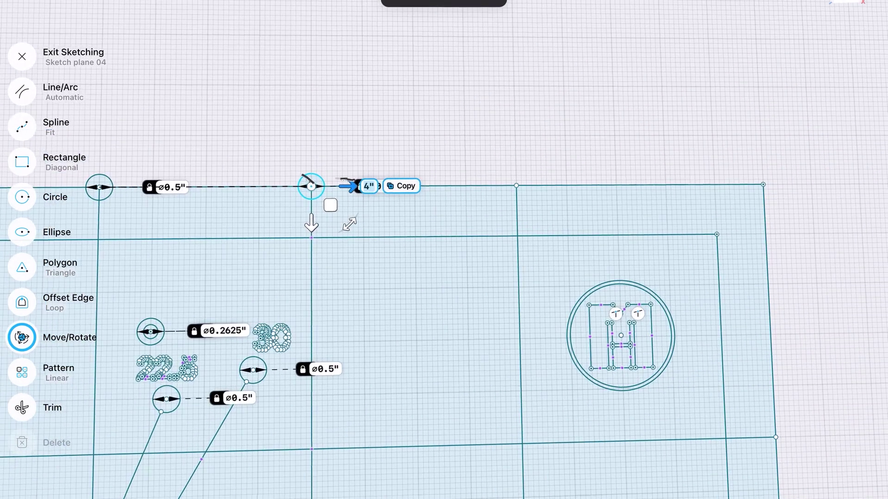
drag(347, 186, 559, 185)
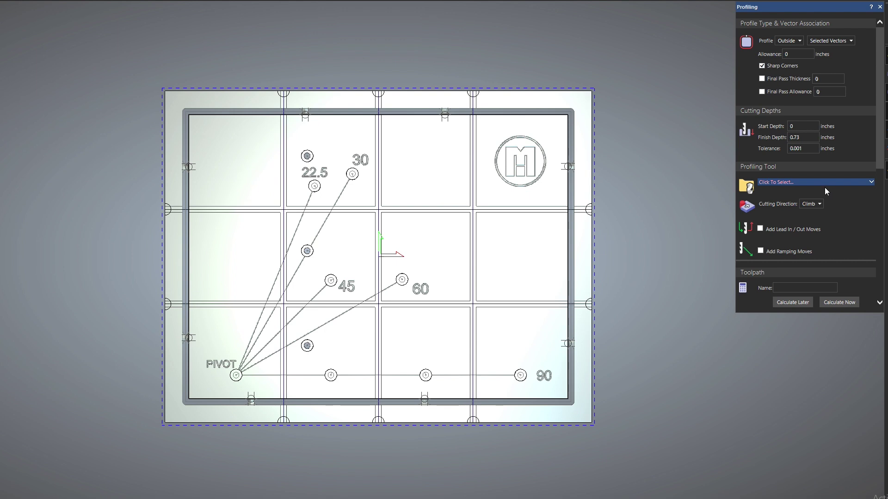
- Set the profile to cut along the vectors using the End Mill 1/2 Inch cutter
click(796, 41)
click(786, 64)
click(791, 135)
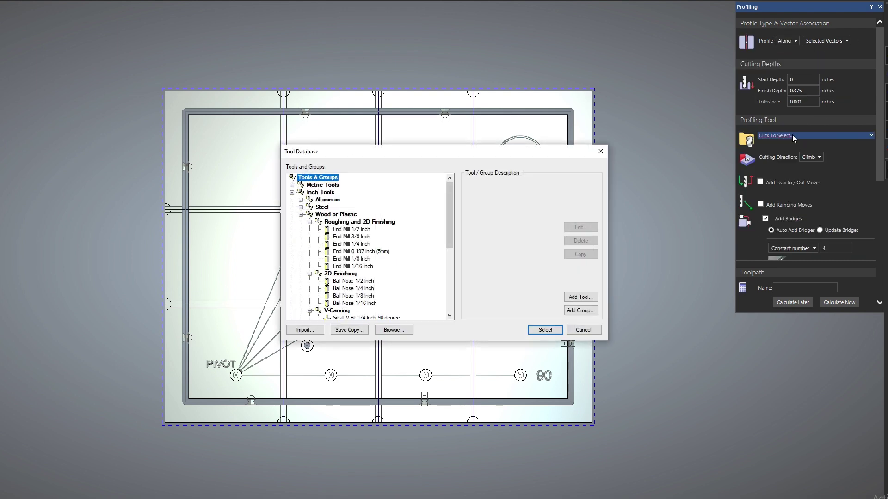
click(343, 230)
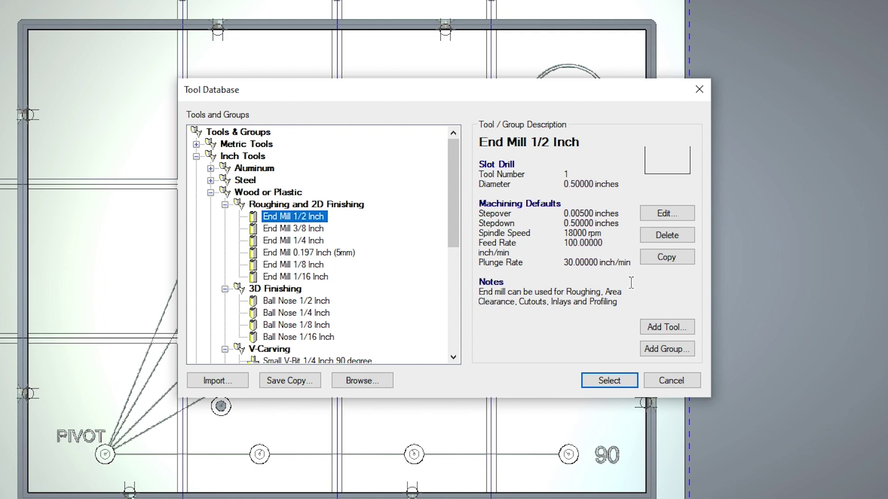
click(613, 382)
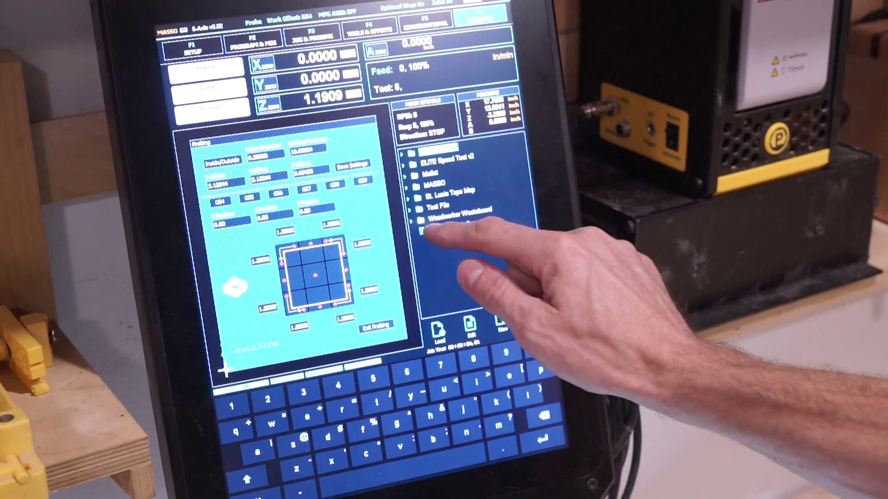
- Load the sled's toolpath file from the drive onto the MASSO controller
click(437, 329)
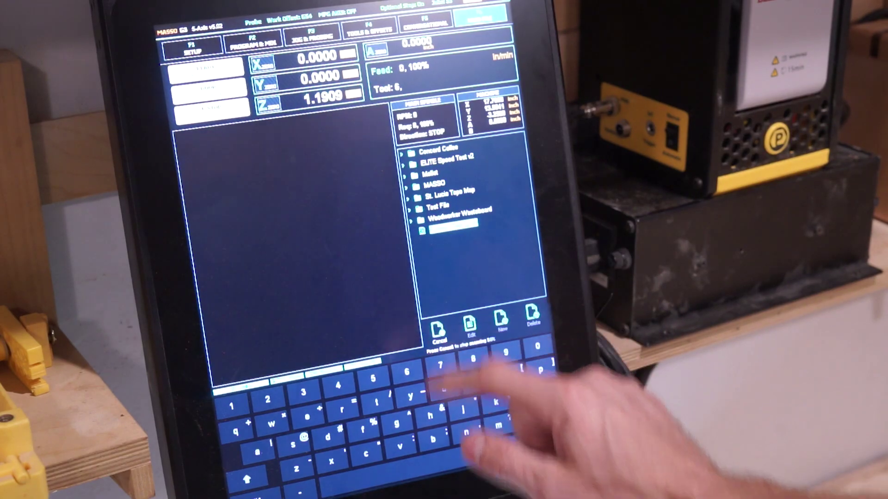